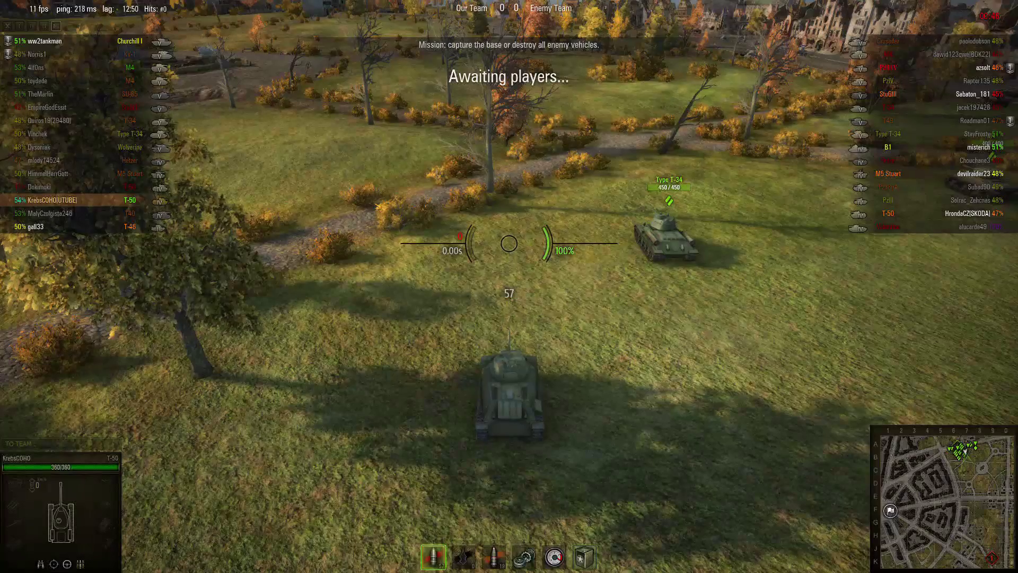
pyautogui.press('Tab')
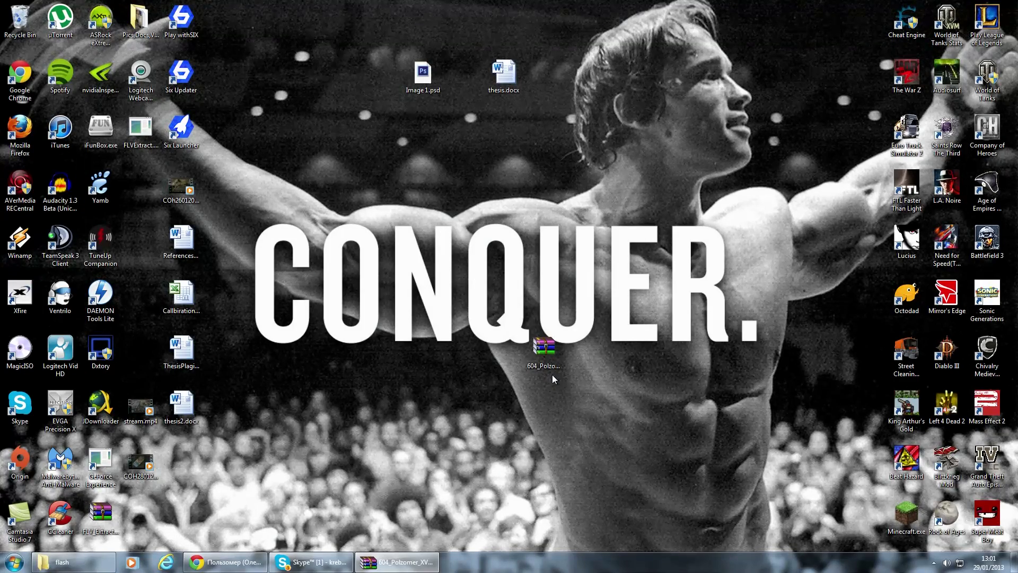
# Open the 604_Polzomer XVM archive from the desktop, dismiss the licence reminder and enter its Polzomer XVM folder.
pyautogui.doubleClick(546, 346)
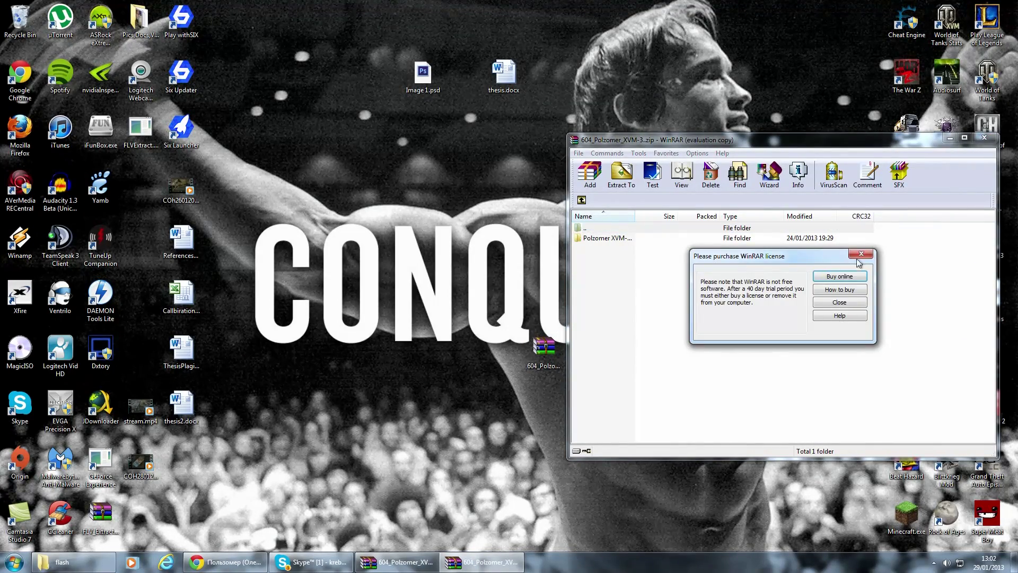
pyautogui.click(859, 256)
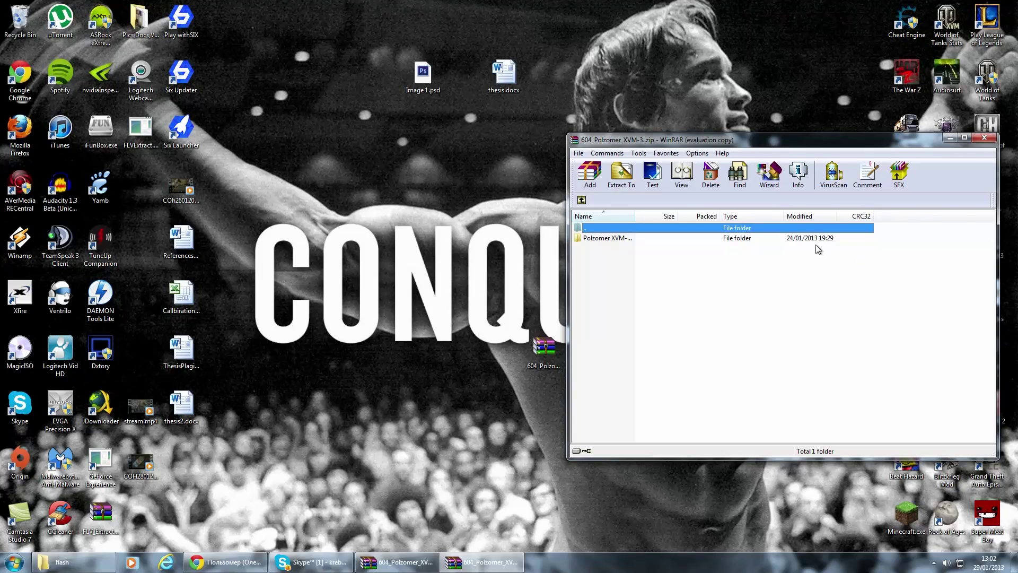
pyautogui.doubleClick(614, 238)
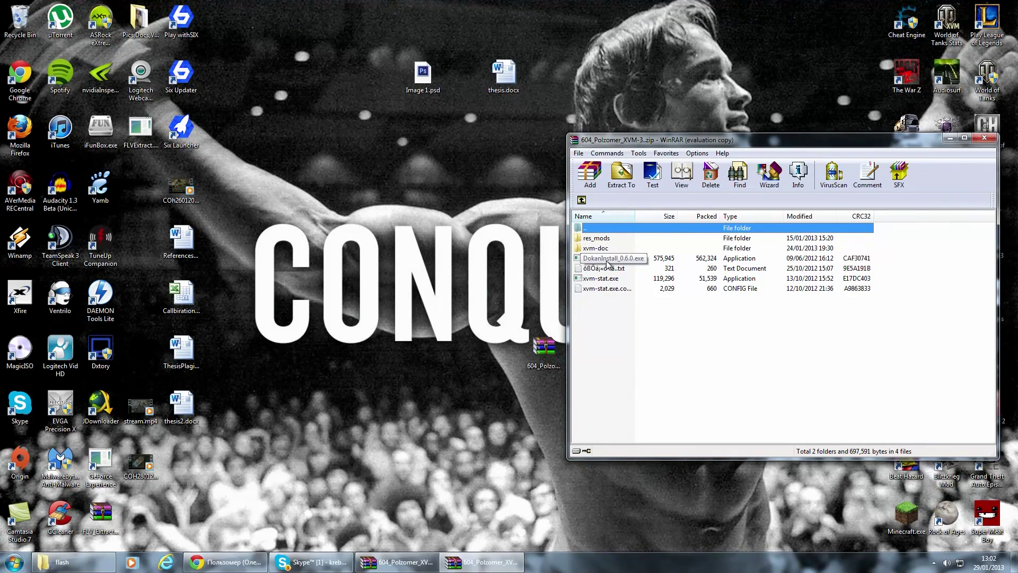
# Try extracting DokanInstall_0.6.0.exe to the desktop and launching it, declining permission and discarding the extracted copy.
pyautogui.moveTo(607, 264); pyautogui.dragTo(505, 260)
pyautogui.doubleClick(505, 253)
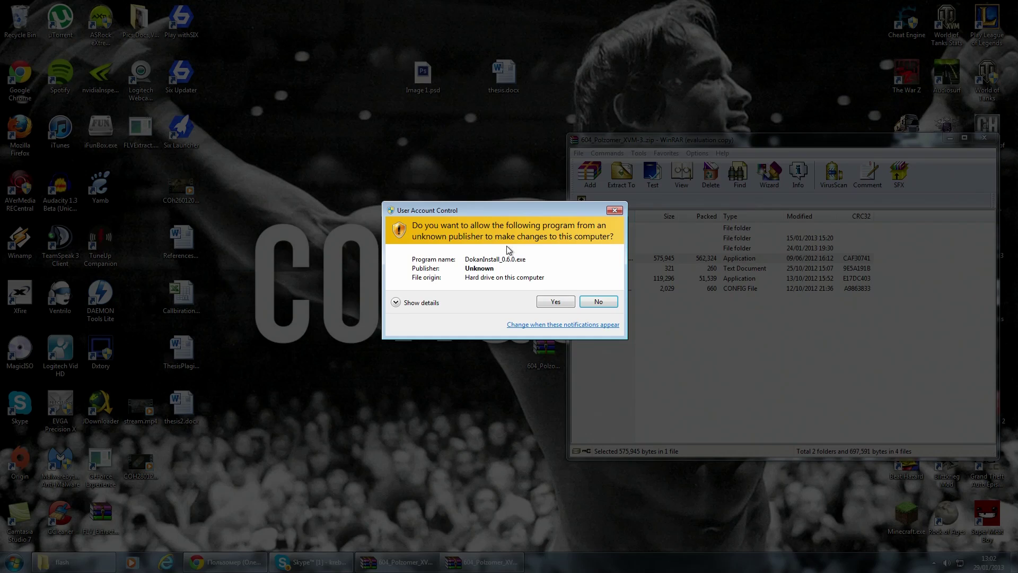
pyautogui.click(595, 303)
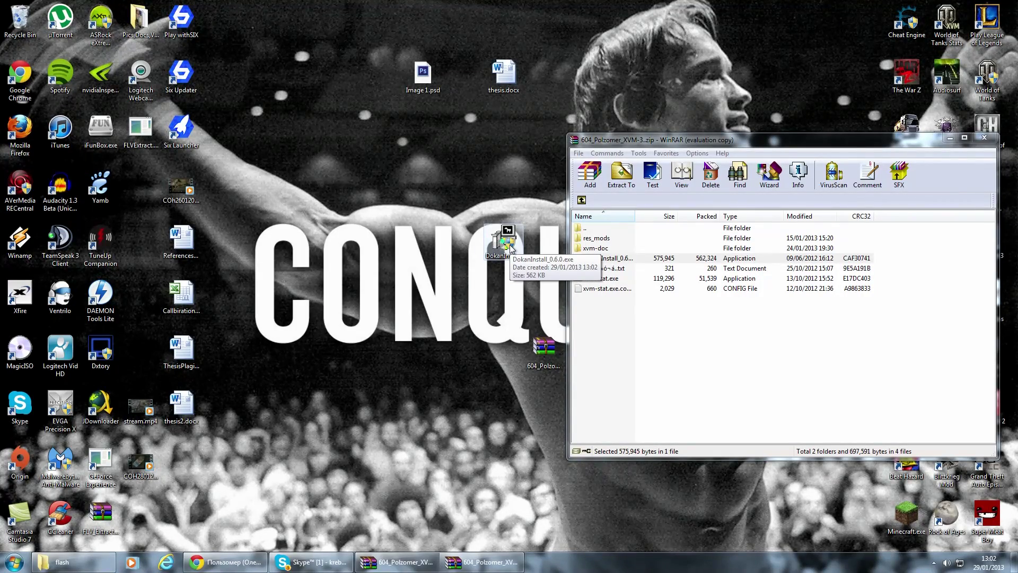
pyautogui.moveTo(510, 248); pyautogui.dragTo(17, 25)
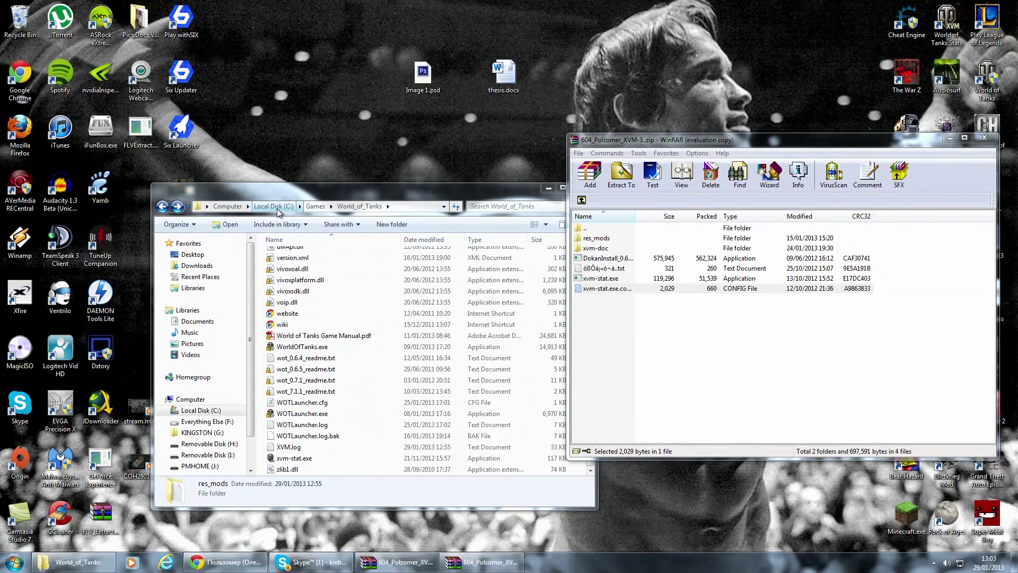
# Open the res_mods\0.8.3 folder inside the World_of_Tanks game folder.
pyautogui.click(377, 193)
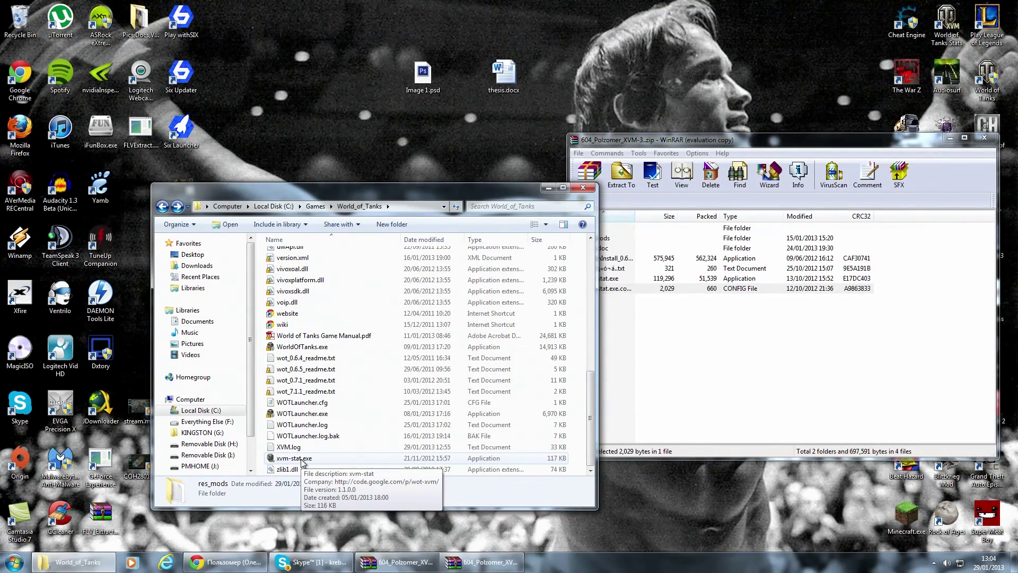
pyautogui.click(671, 333)
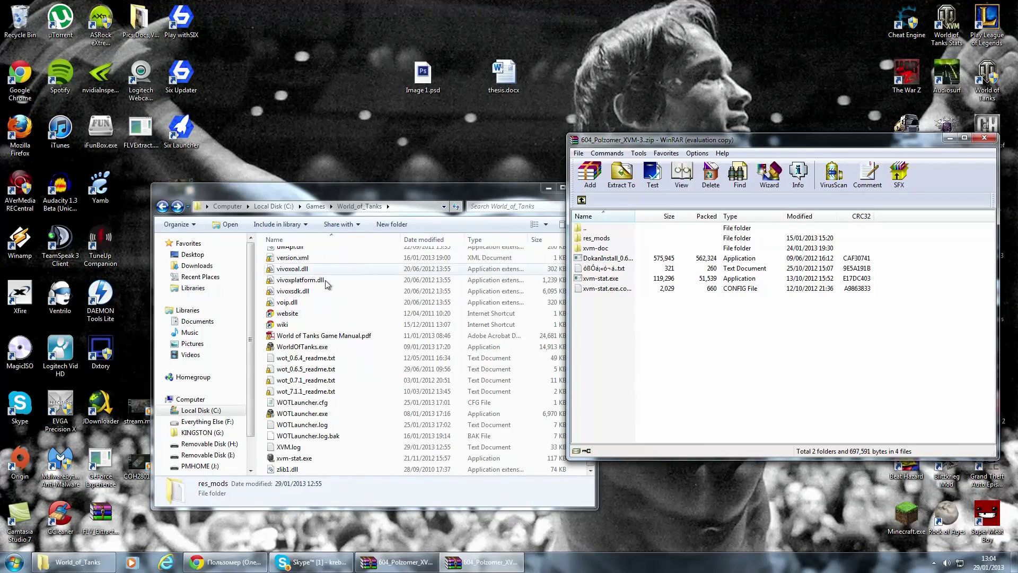
pyautogui.click(311, 297)
pyautogui.scroll(10, 311, 297)
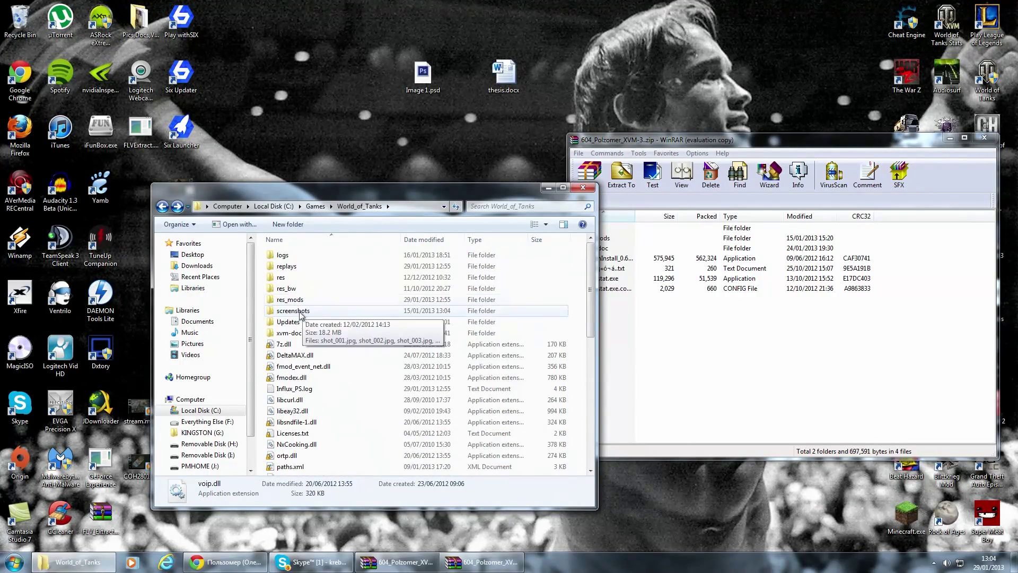
pyautogui.doubleClick(293, 300)
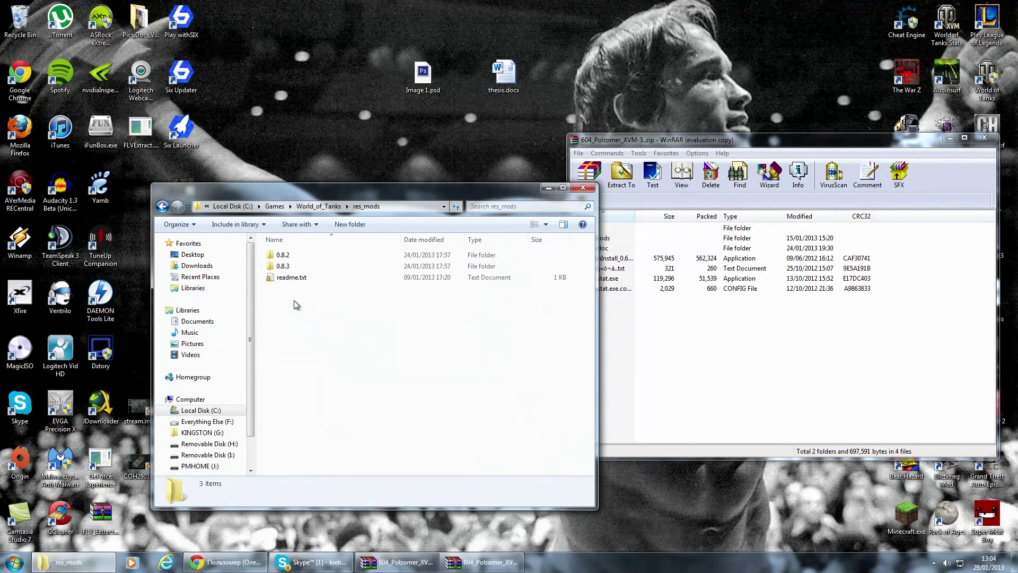
pyautogui.doubleClick(286, 266)
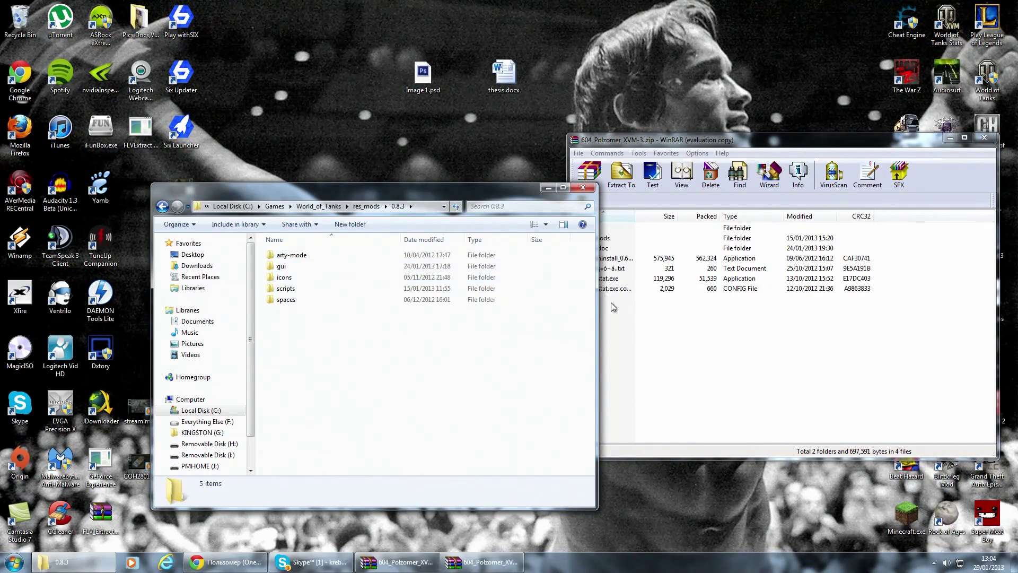
# Open res_mods\0.8.3\gui\flash in the archive and the gui folder in the game's 0.8.3 folder.
pyautogui.click(648, 341)
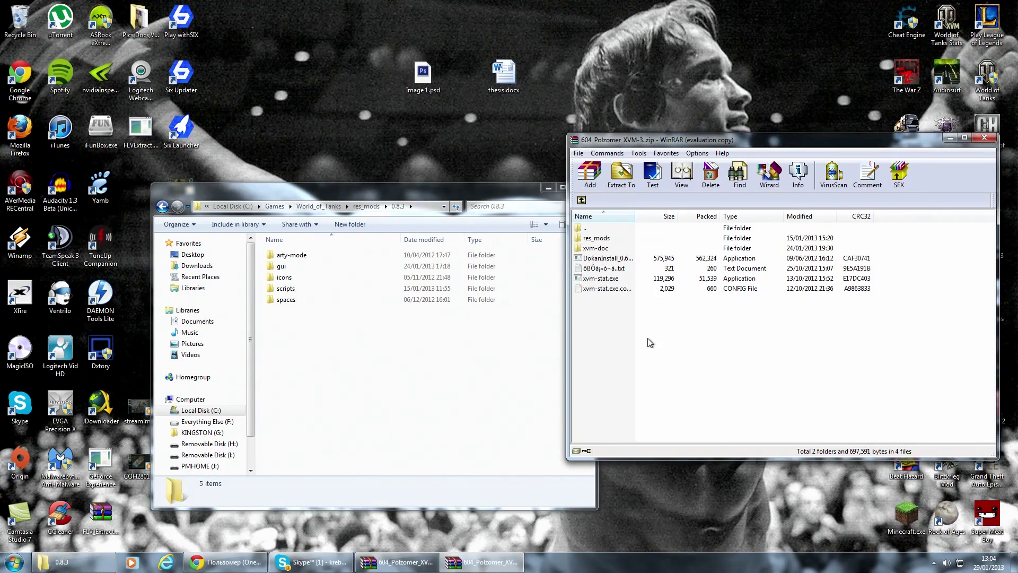
pyautogui.doubleClick(605, 239)
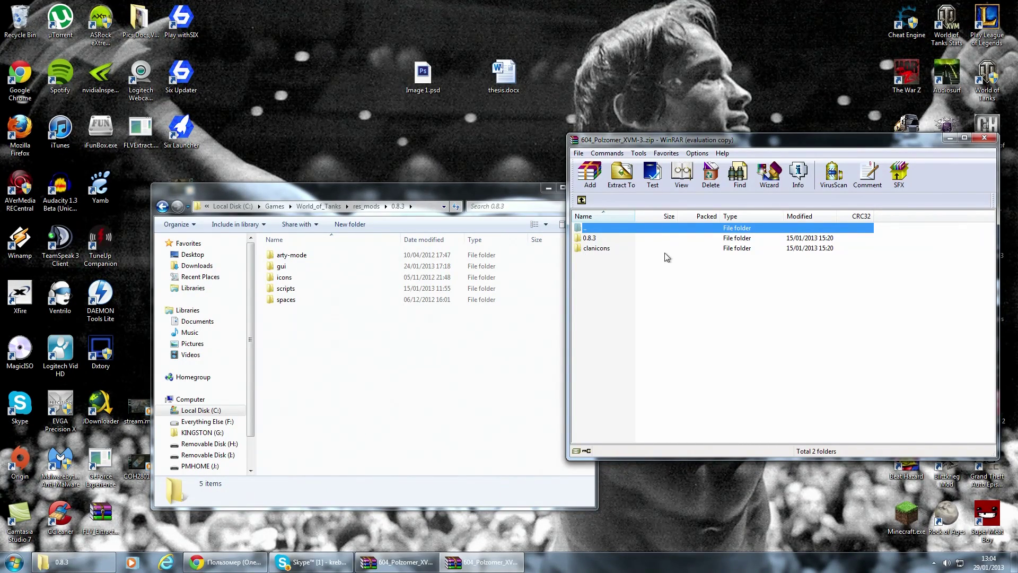
pyautogui.doubleClick(590, 239)
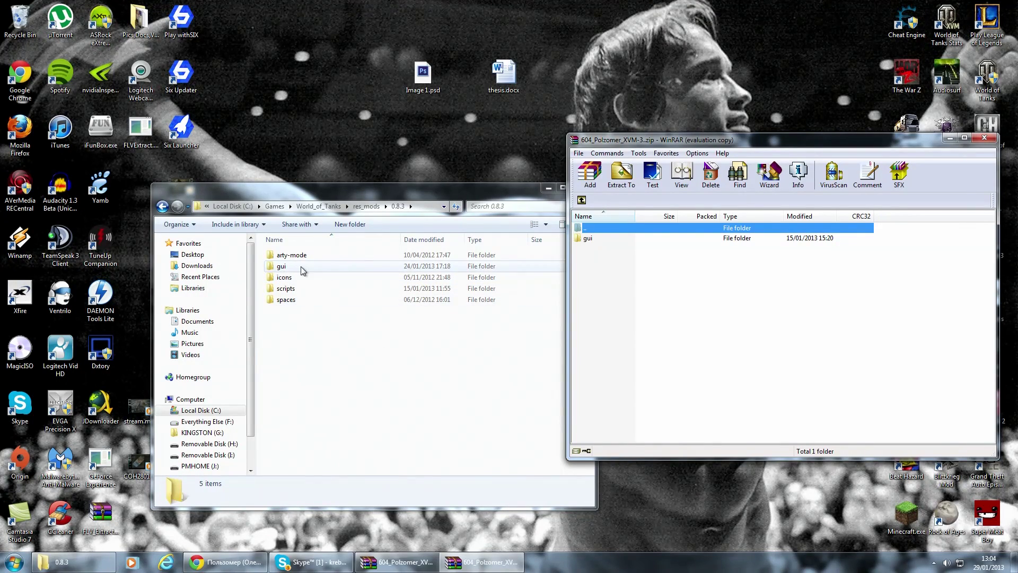
pyautogui.doubleClick(297, 266)
pyautogui.click(589, 238)
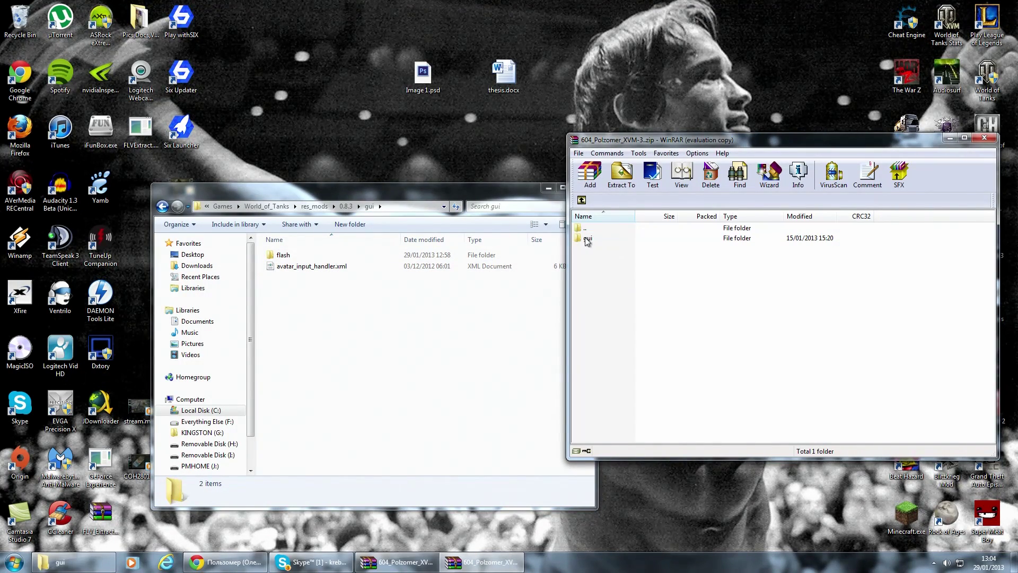
pyautogui.doubleClick(590, 238)
pyautogui.doubleClick(591, 239)
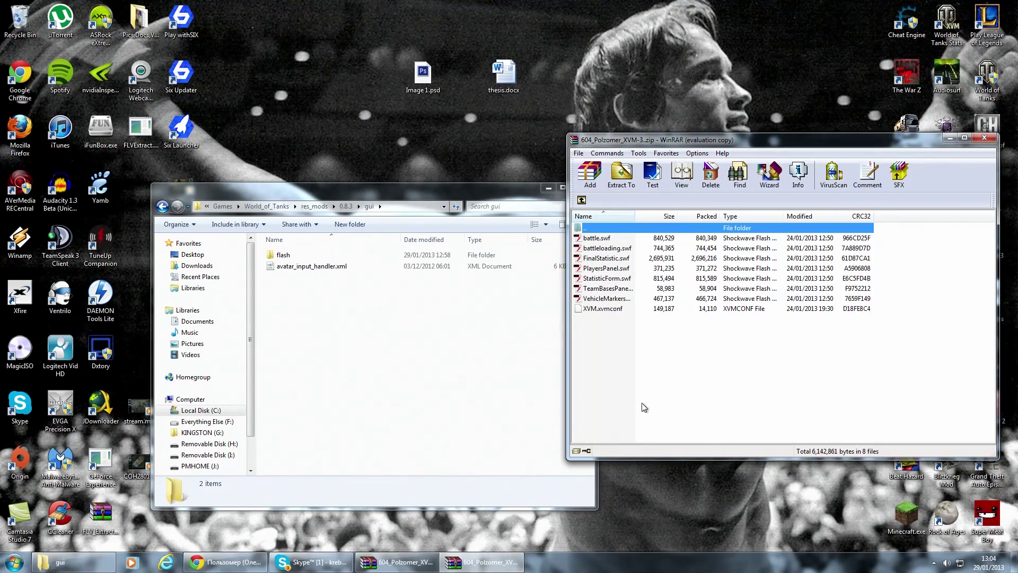
# Select all the archive's flash files and open the game's matching gui\flash folder to compare their contents.
pyautogui.moveTo(637, 386); pyautogui.dragTo(593, 245)
pyautogui.doubleClick(283, 255)
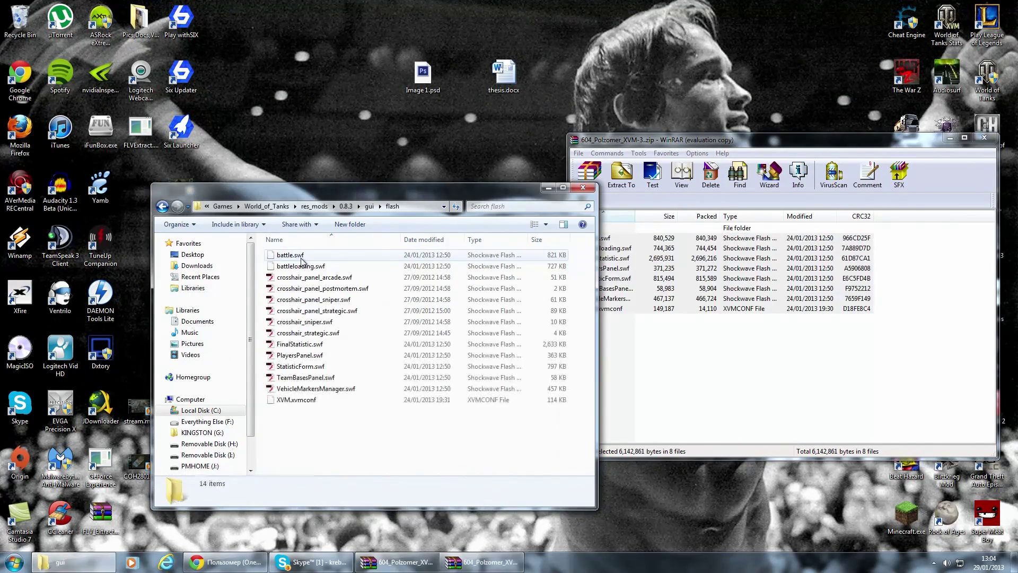
pyautogui.moveTo(364, 449); pyautogui.dragTo(316, 436)
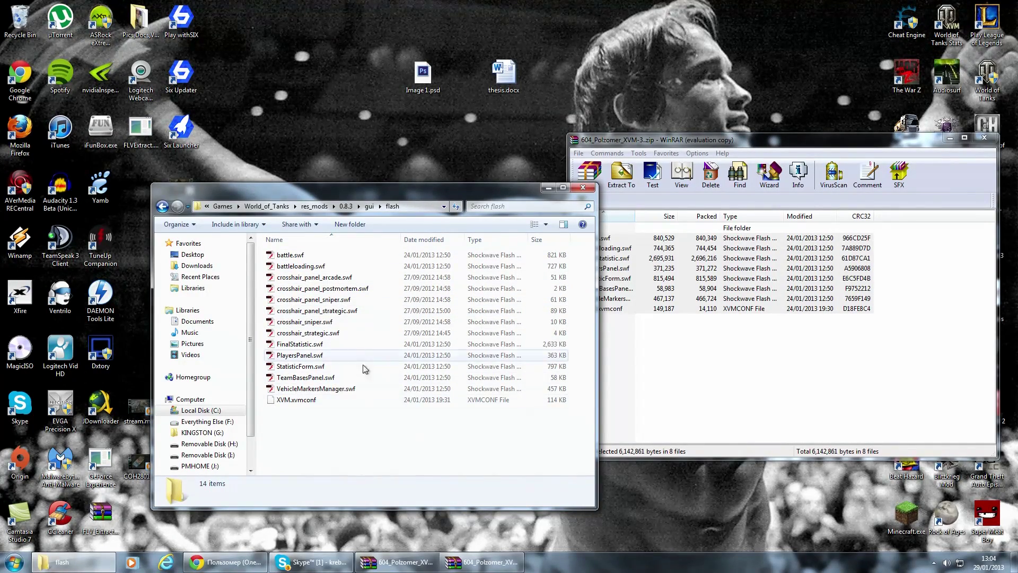
pyautogui.click(657, 358)
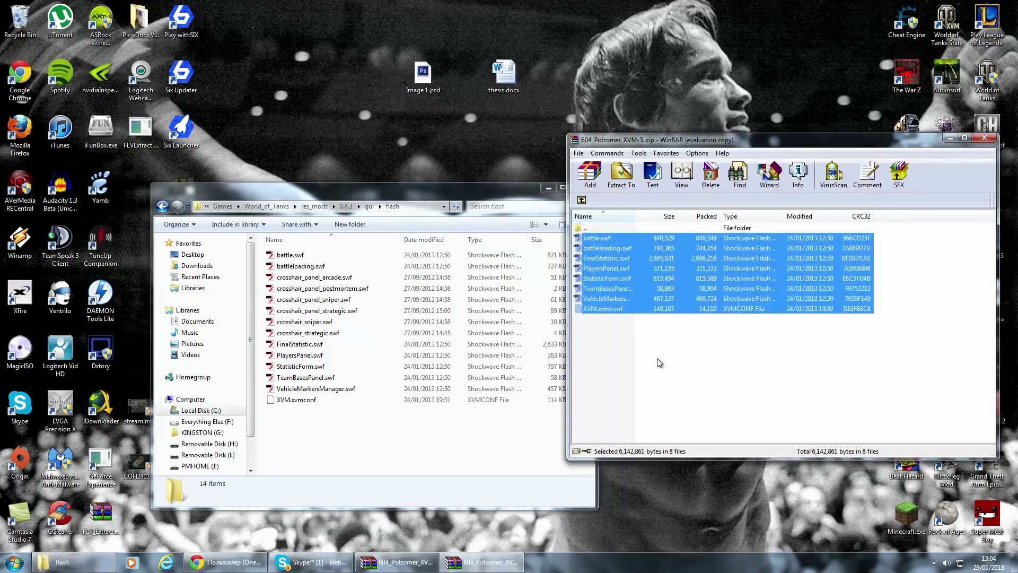
# Return to the World_of_Tanks game folder and locate xvm-stat.exe.
pyautogui.click(161, 206)
pyautogui.click(161, 206)
pyautogui.click(161, 207)
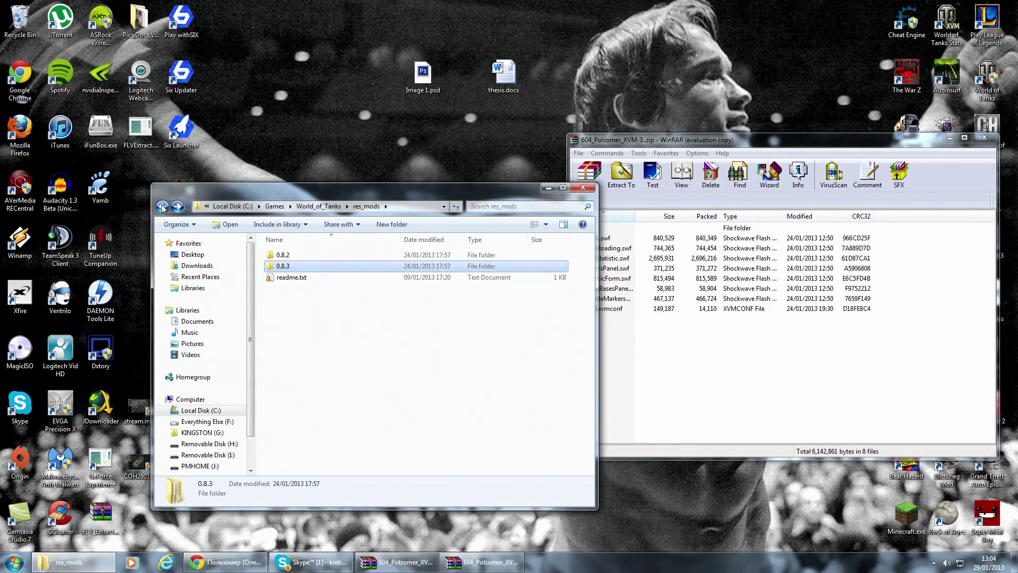
pyautogui.click(162, 206)
pyautogui.scroll(-7, 373, 352)
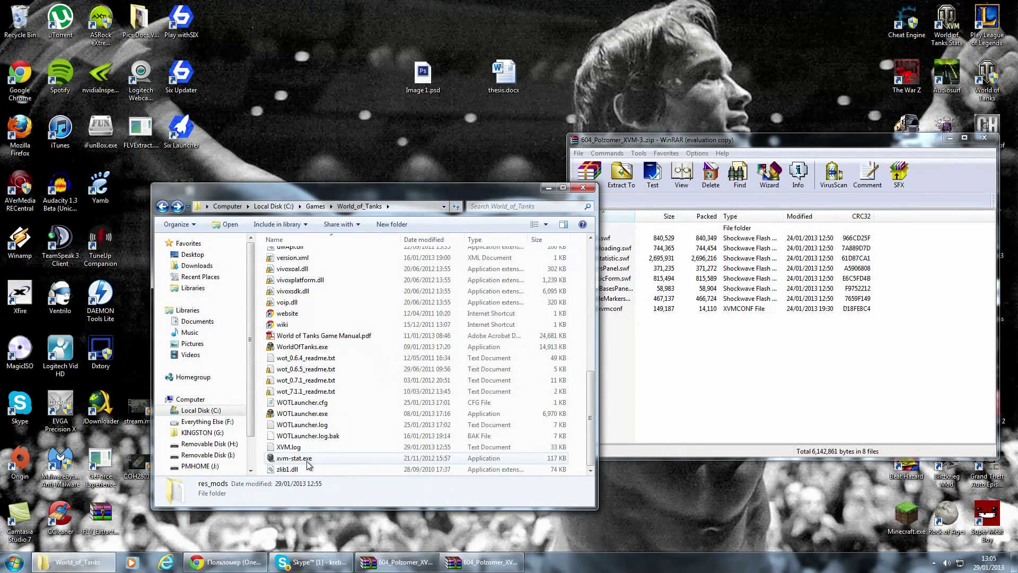
pyautogui.moveTo(309, 464)
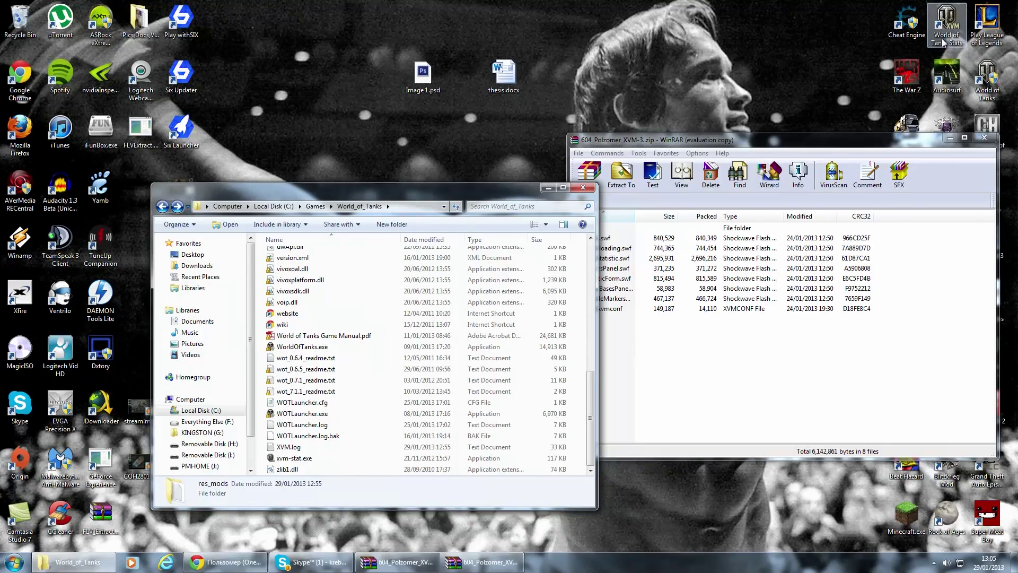
# Examine the World of Tanks Stats desktop shortcut and the available actions for xvm-stat.exe without choosing any.
pyautogui.click(943, 42)
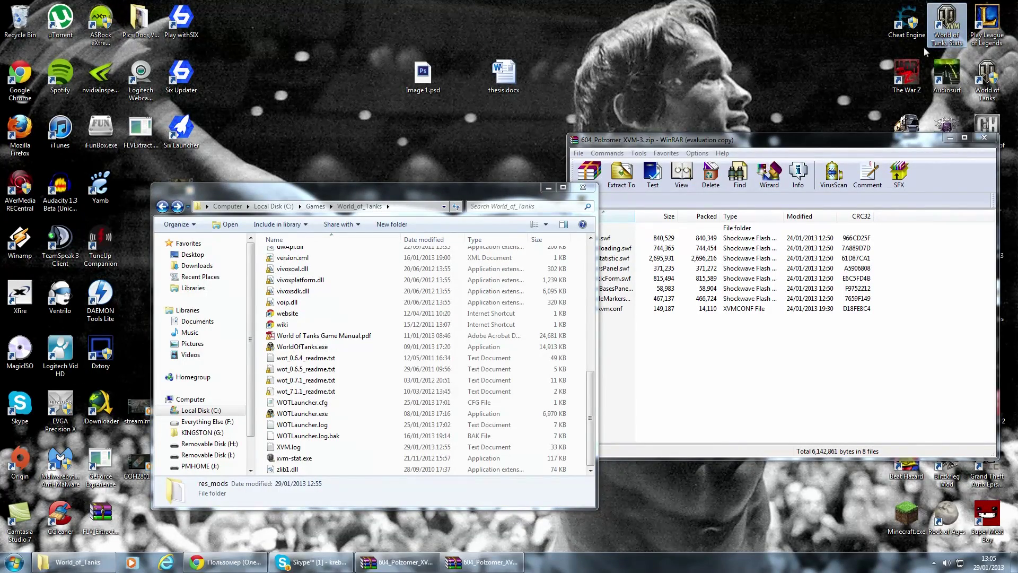
pyautogui.click(289, 459)
pyautogui.rightClick(288, 459)
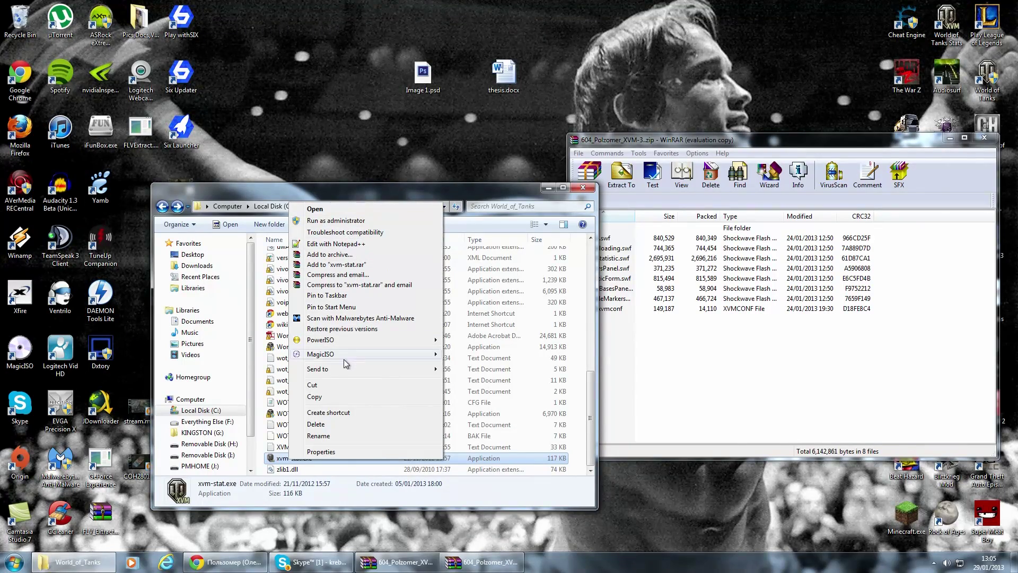
pyautogui.click(864, 38)
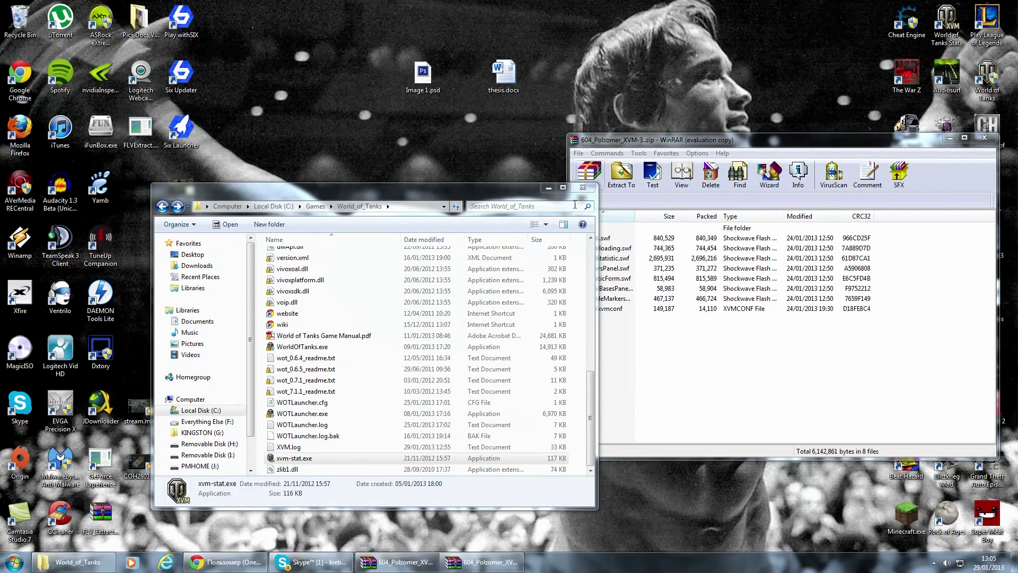
# Go back up to the archive's main mod folder and open xvm-doc\samples\Full config EN.
pyautogui.click(627, 205)
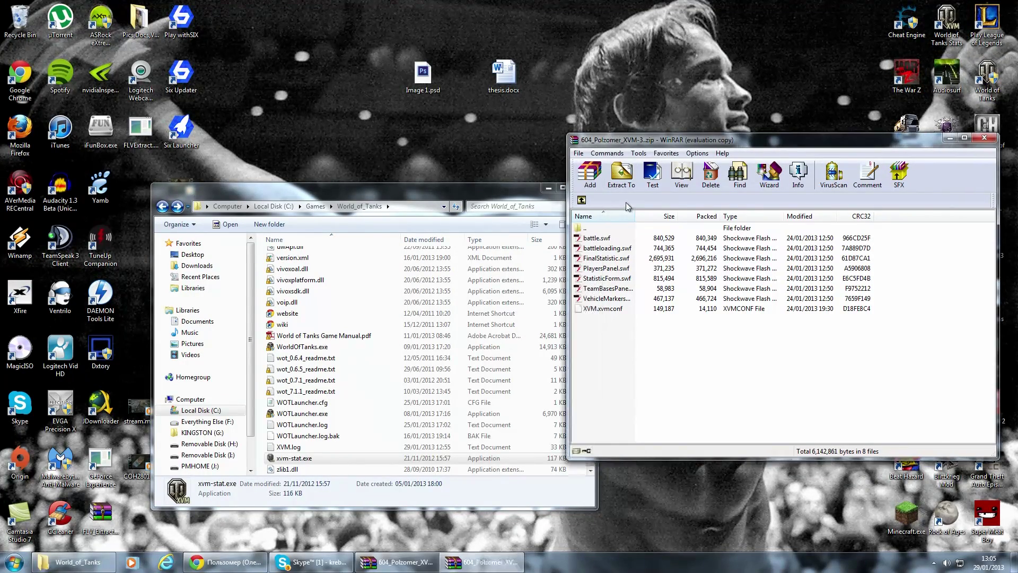
pyautogui.click(580, 201)
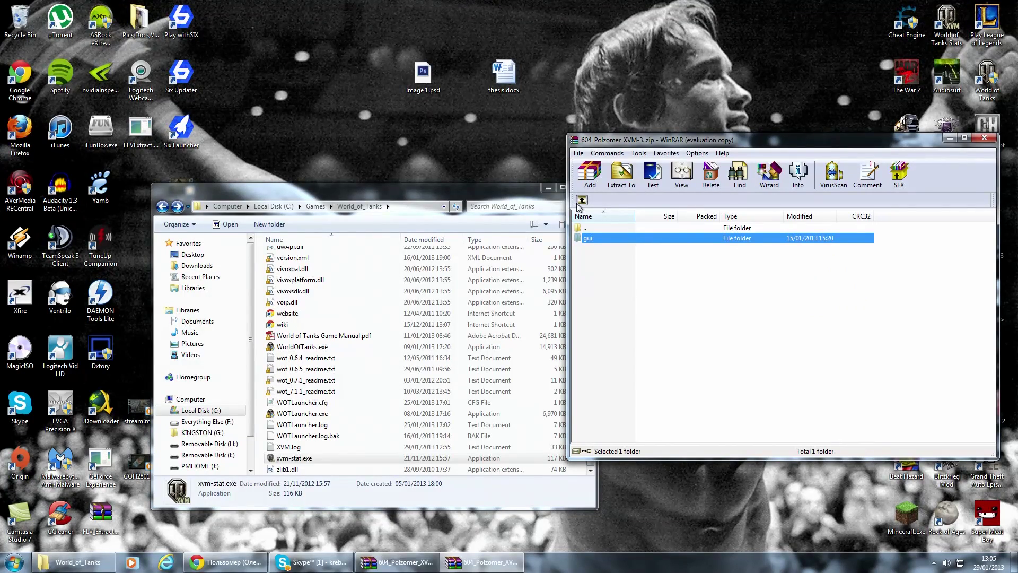
pyautogui.click(578, 204)
pyautogui.click(578, 204)
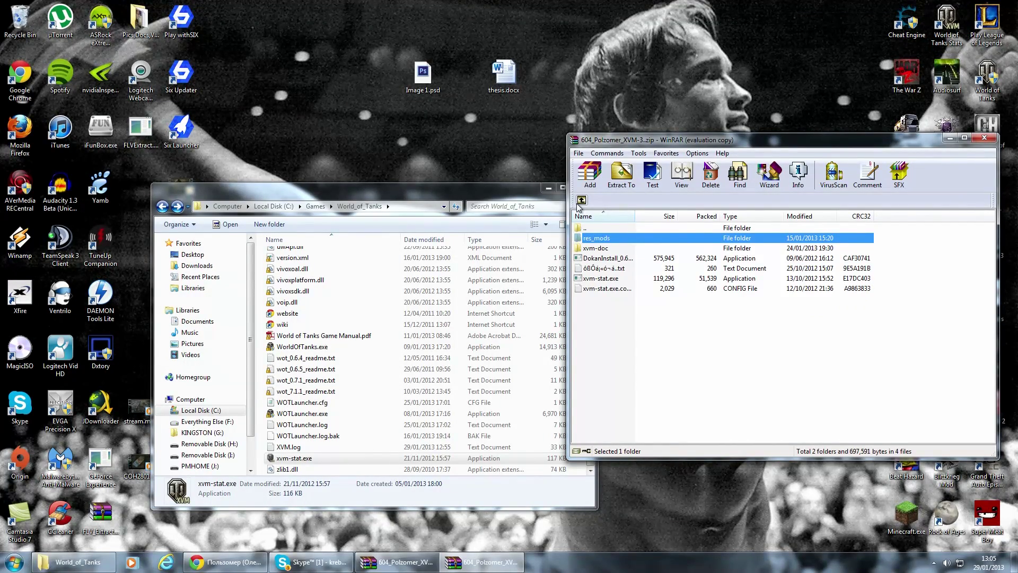
pyautogui.doubleClick(601, 250)
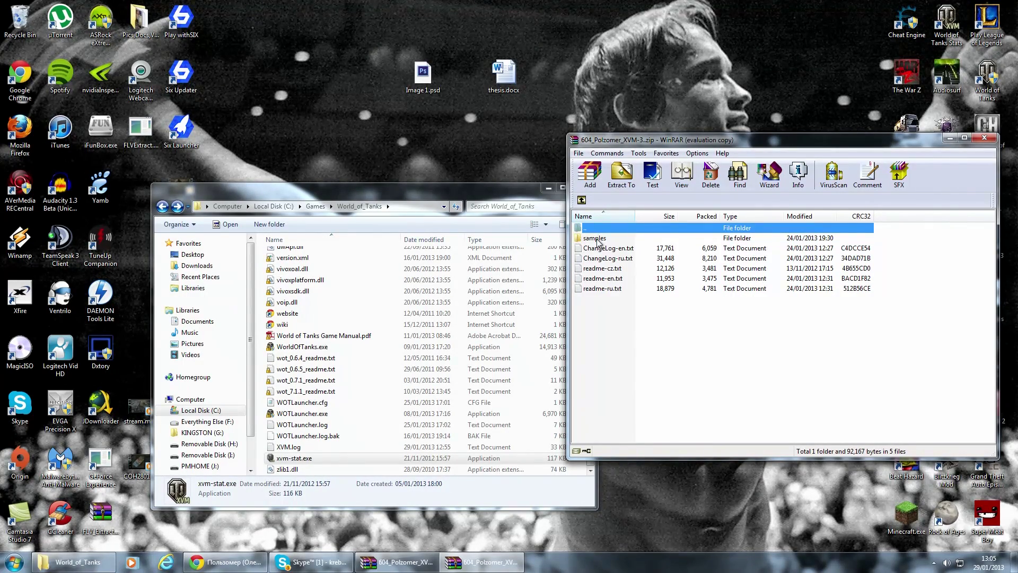
pyautogui.doubleClick(598, 240)
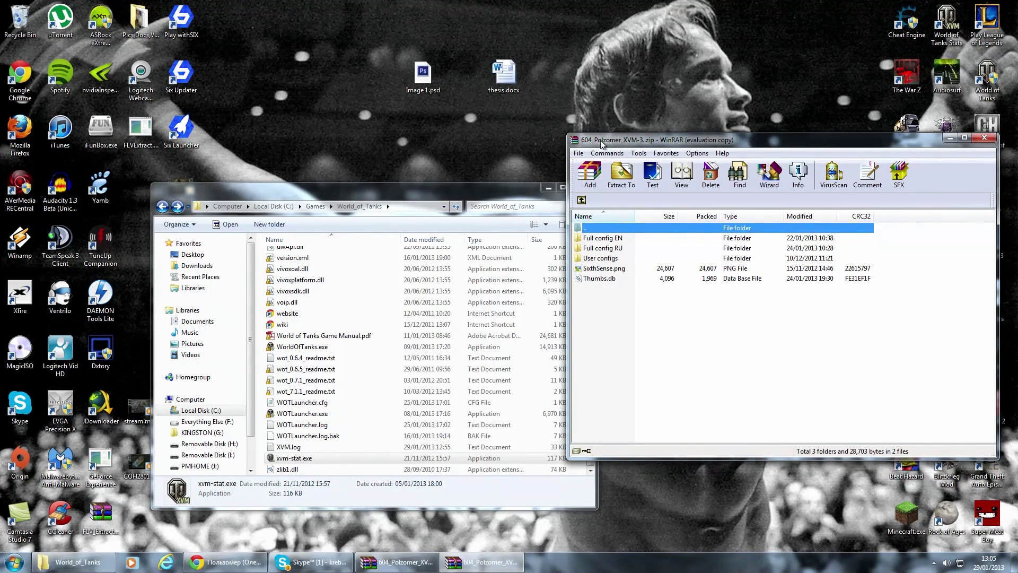
pyautogui.doubleClick(615, 238)
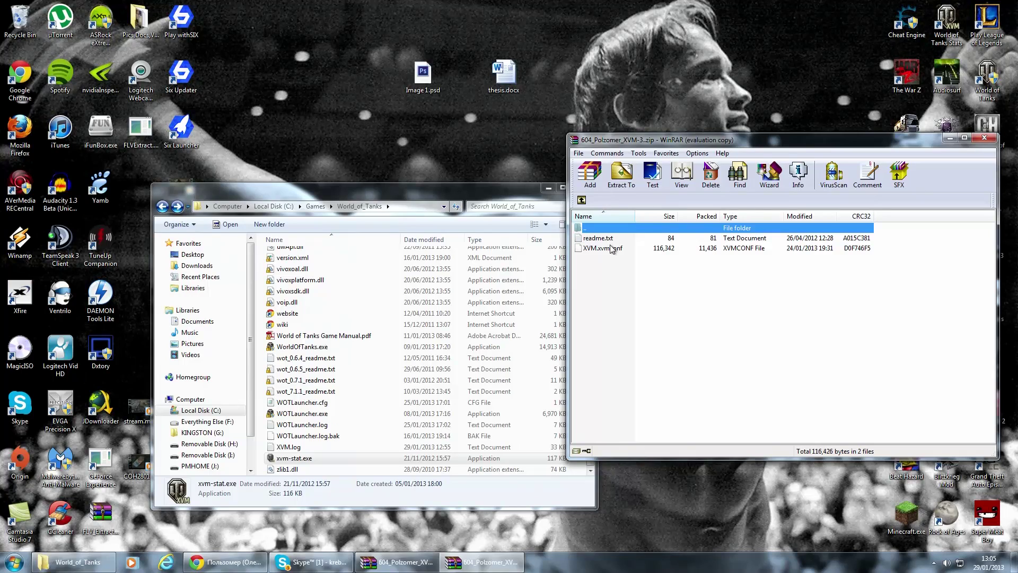
pyautogui.moveTo(602, 256); pyautogui.dragTo(596, 259)
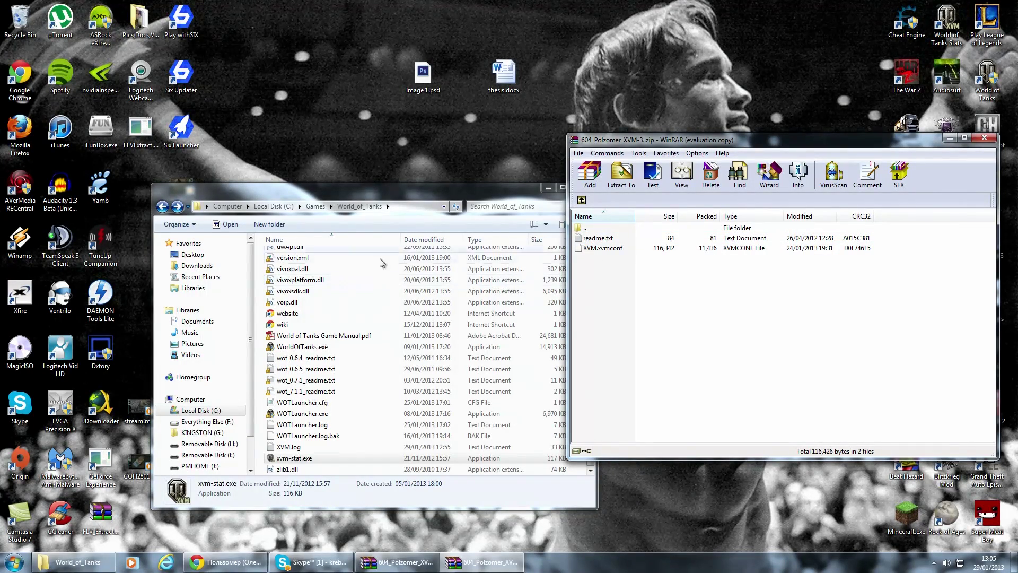
# Open the game's res_mods\0.8.3\gui\flash folder, where the XVM.xvmconf config file belongs.
pyautogui.click(352, 347)
pyautogui.scroll(8, 352, 349)
pyautogui.scroll(3, 352, 352)
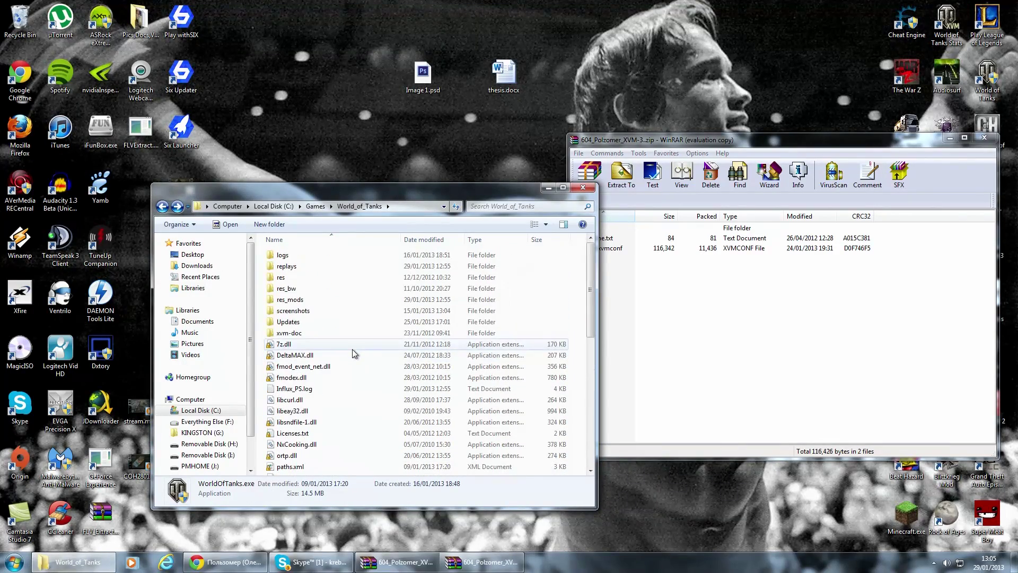
pyautogui.doubleClick(294, 301)
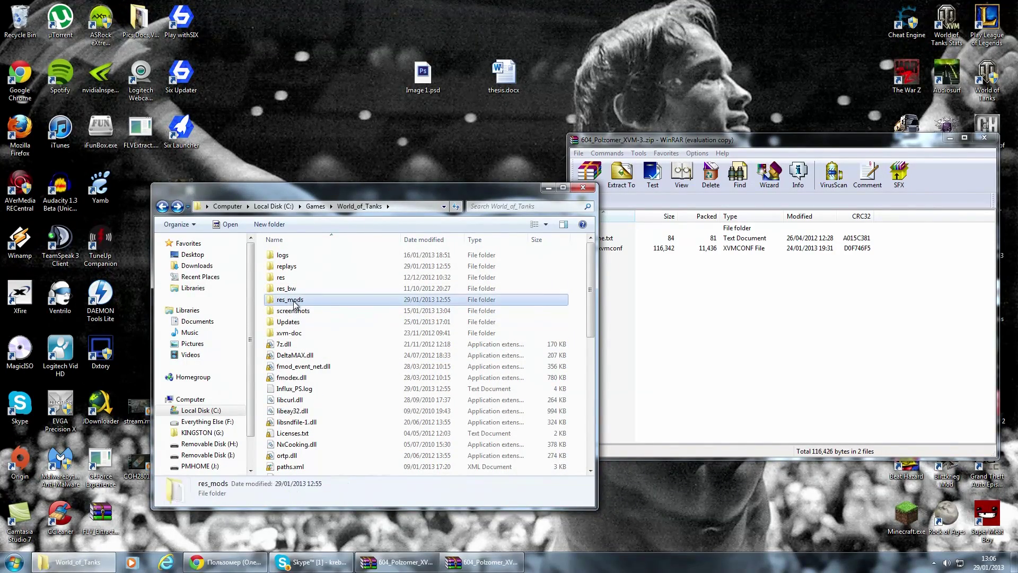
pyautogui.doubleClick(289, 266)
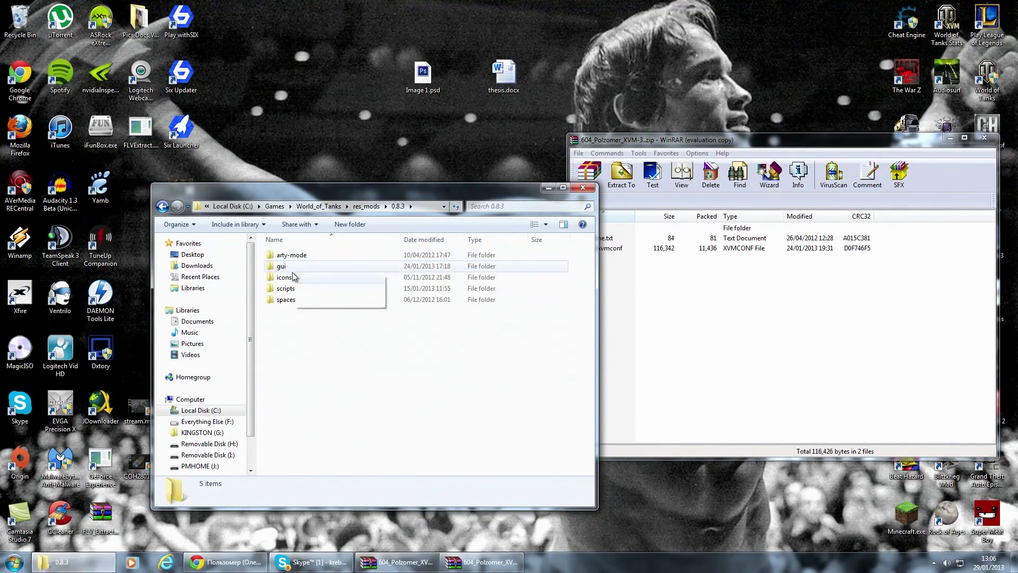
pyautogui.doubleClick(291, 266)
pyautogui.doubleClick(297, 257)
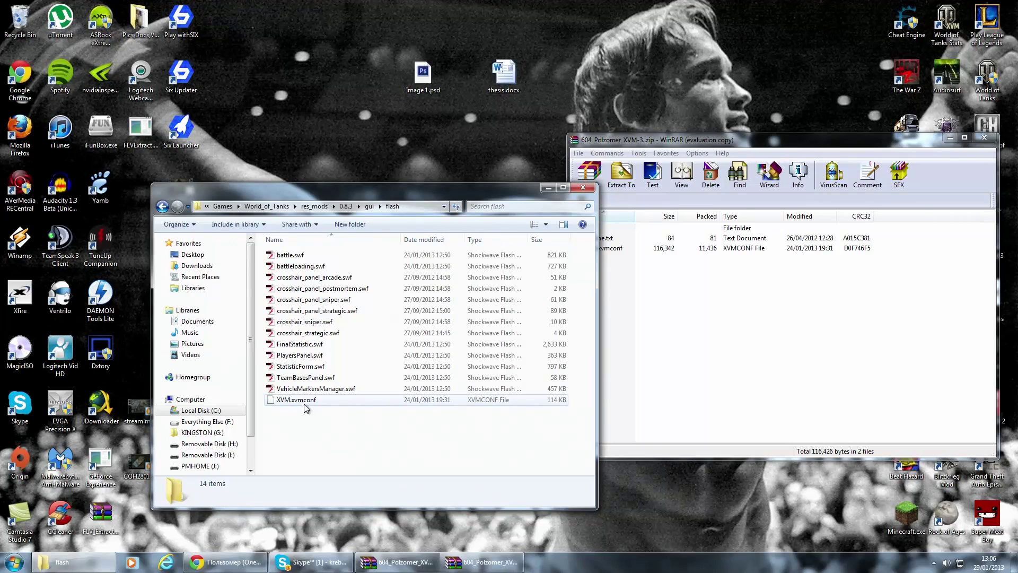
# Go back up to the samples folder in the archive and open User configs.
pyautogui.click(674, 280)
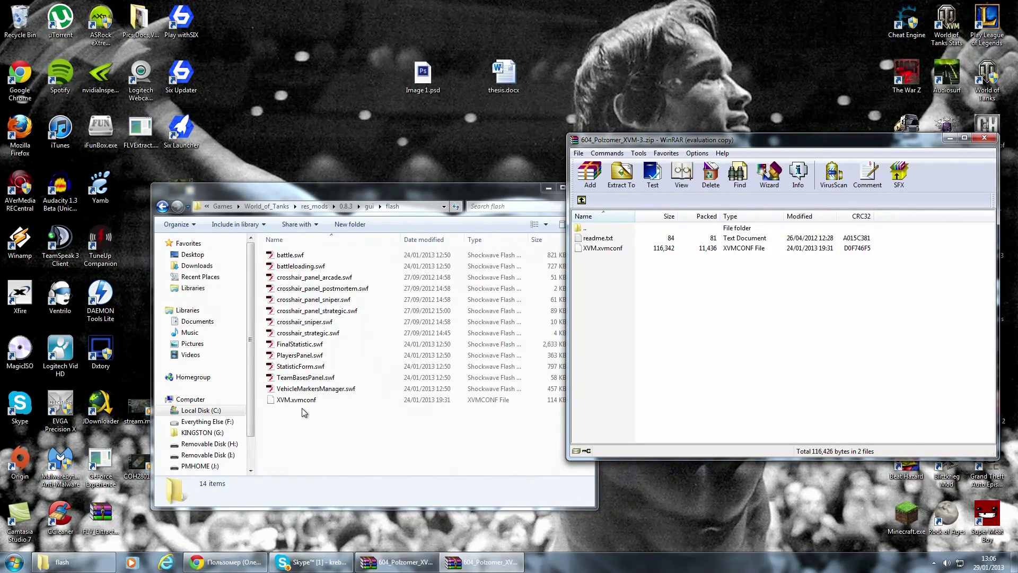
pyautogui.click(583, 202)
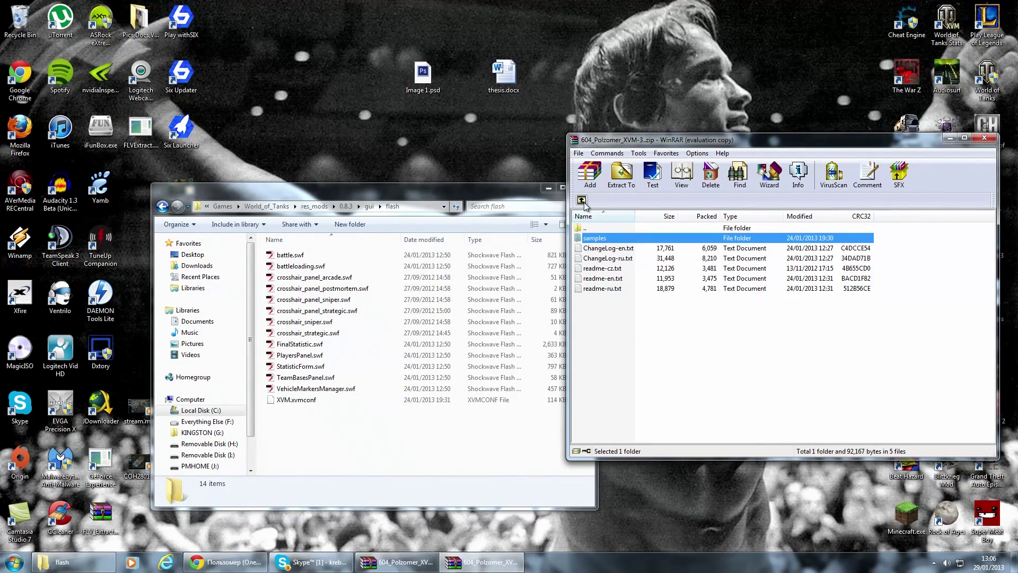
pyautogui.doubleClick(593, 238)
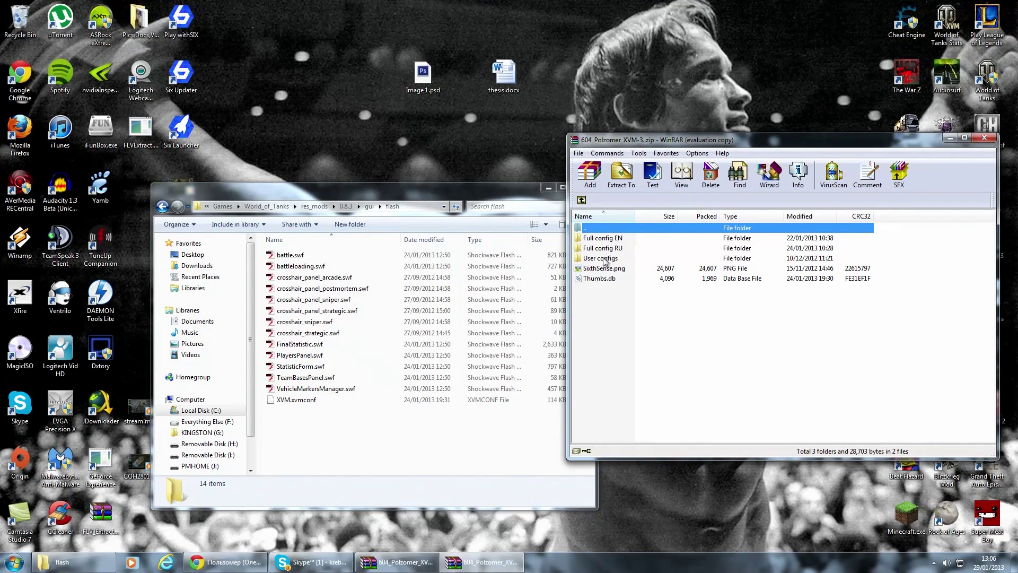
pyautogui.doubleClick(604, 259)
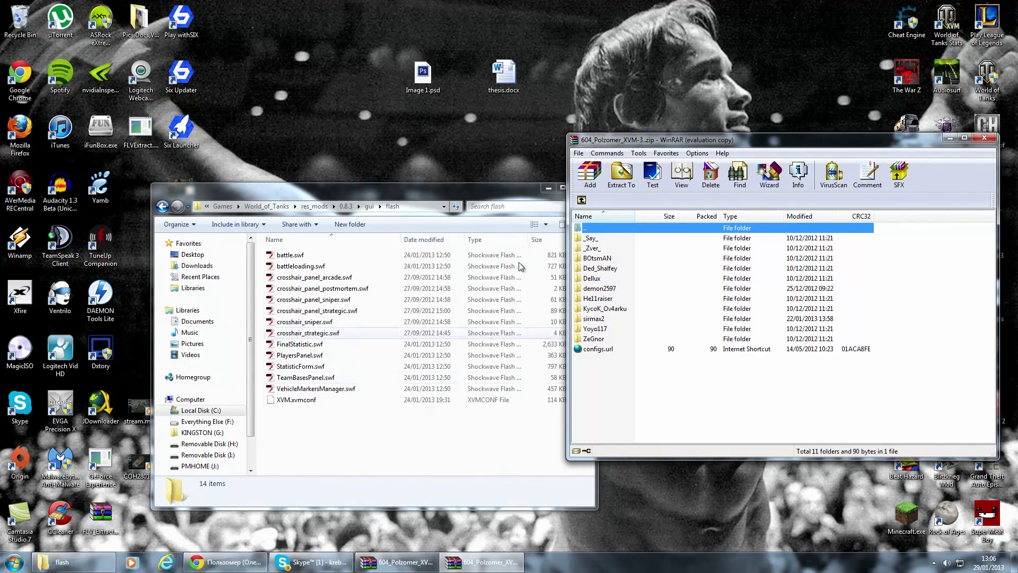
# Preview the _Say_ config's shot.jpg screenshot, close it and return to the User configs list.
pyautogui.doubleClick(598, 241)
pyautogui.doubleClick(594, 258)
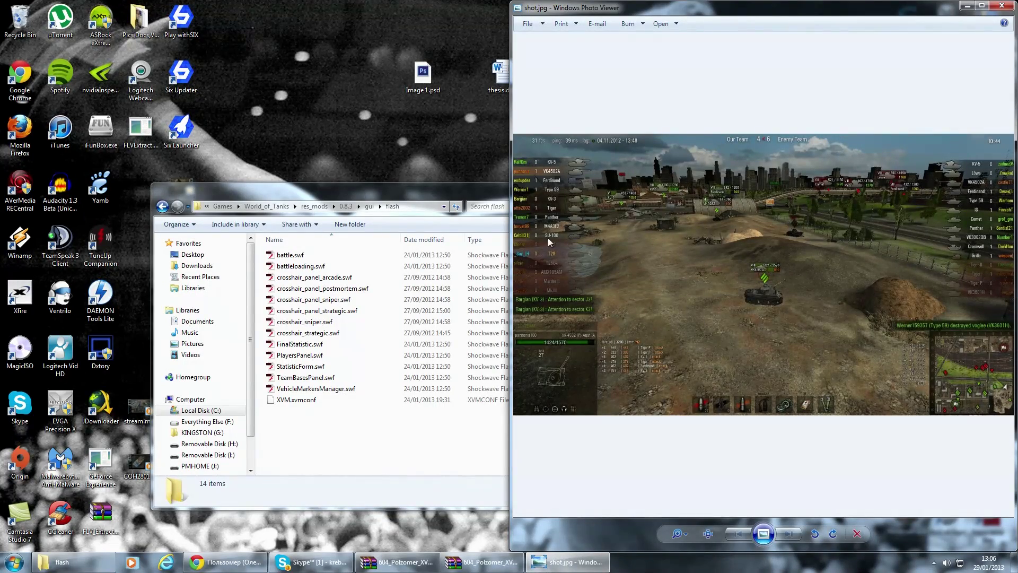
pyautogui.click(999, 8)
pyautogui.click(582, 199)
# Preview the _Zver_ config's shot.jpg screenshot, close it and return to the User configs list.
pyautogui.doubleClick(616, 257)
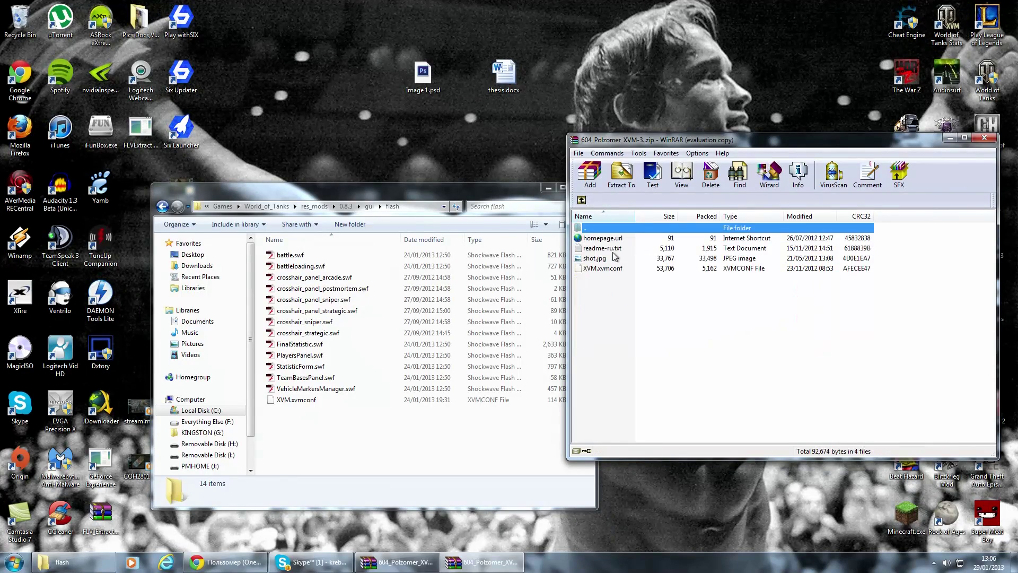
pyautogui.doubleClick(605, 258)
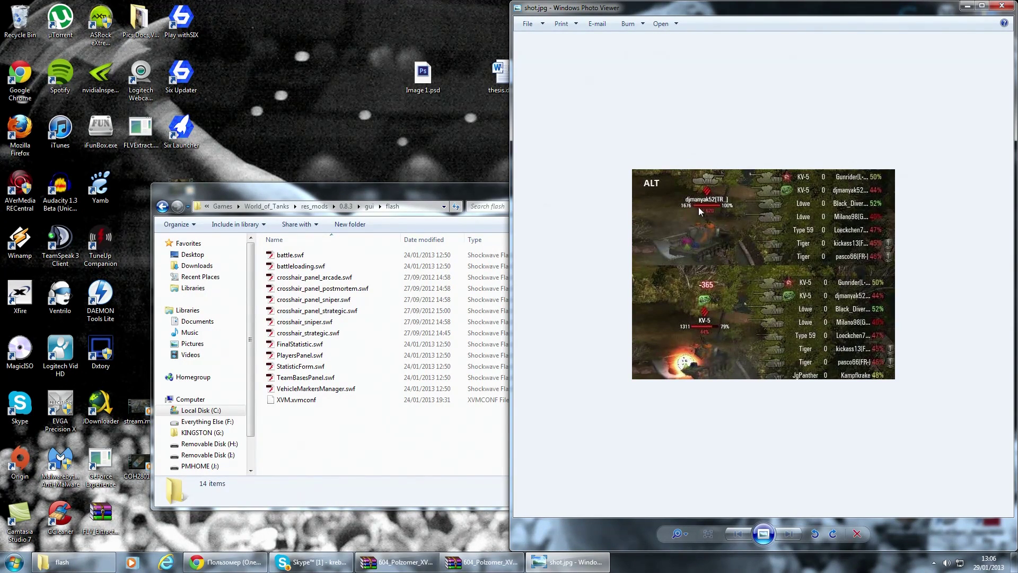
pyautogui.click(1002, 6)
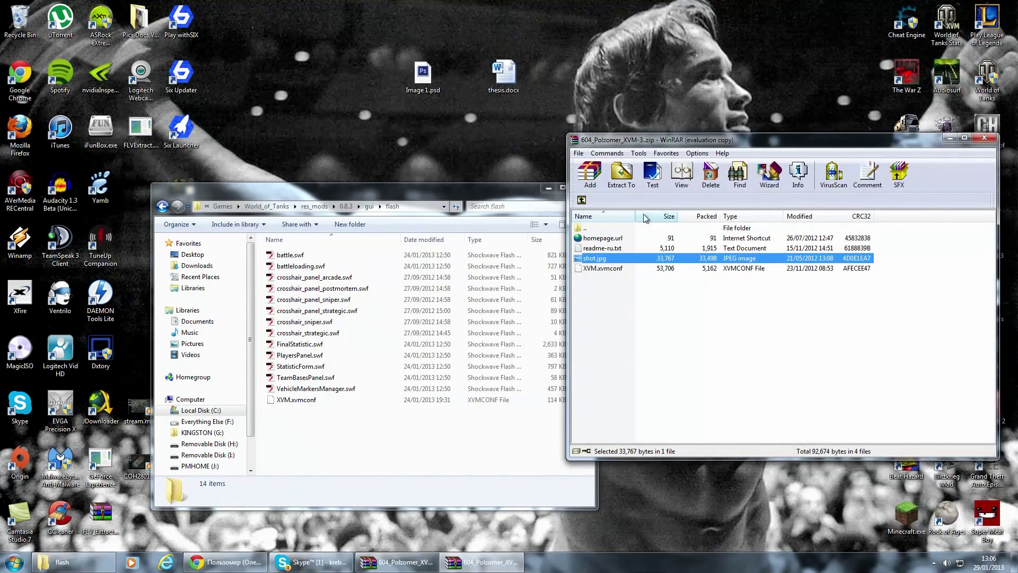
pyautogui.click(582, 199)
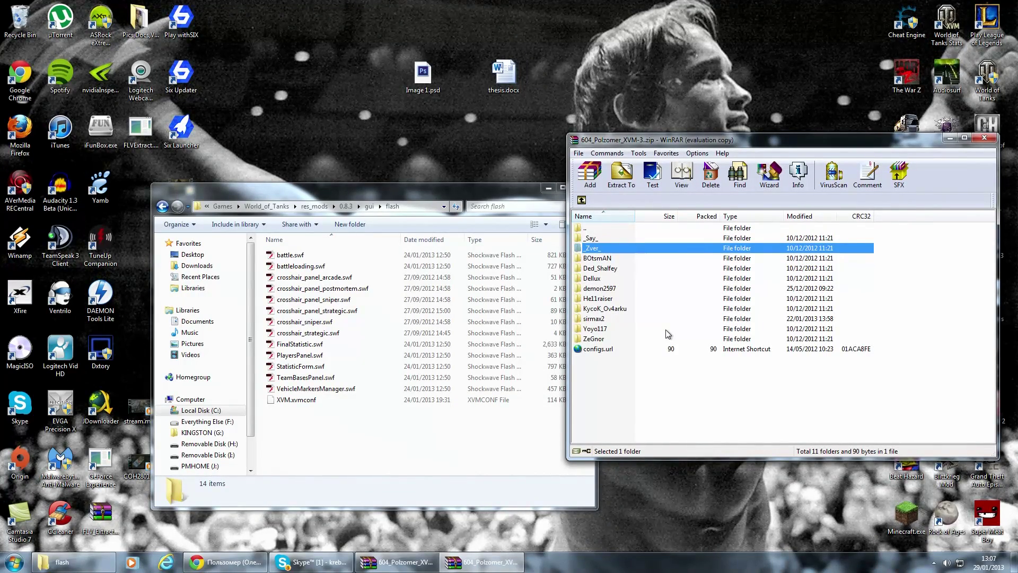